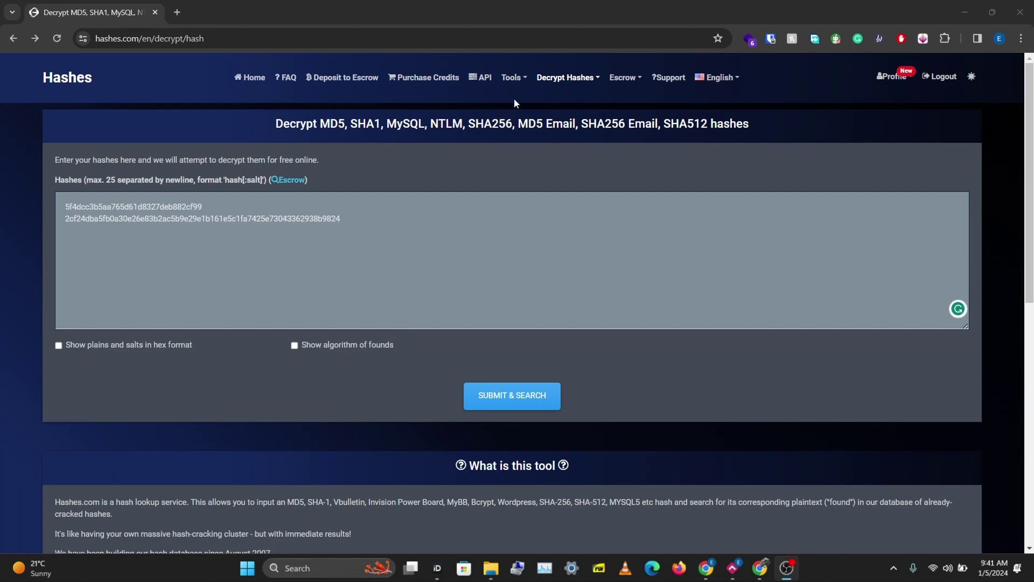
pyautogui.click(512, 79)
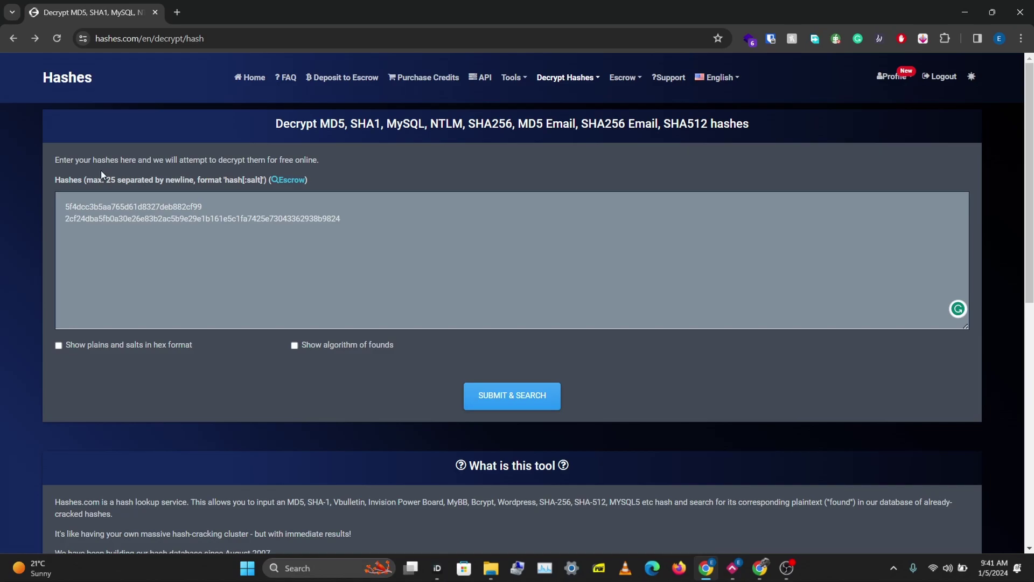
pyautogui.click(174, 207)
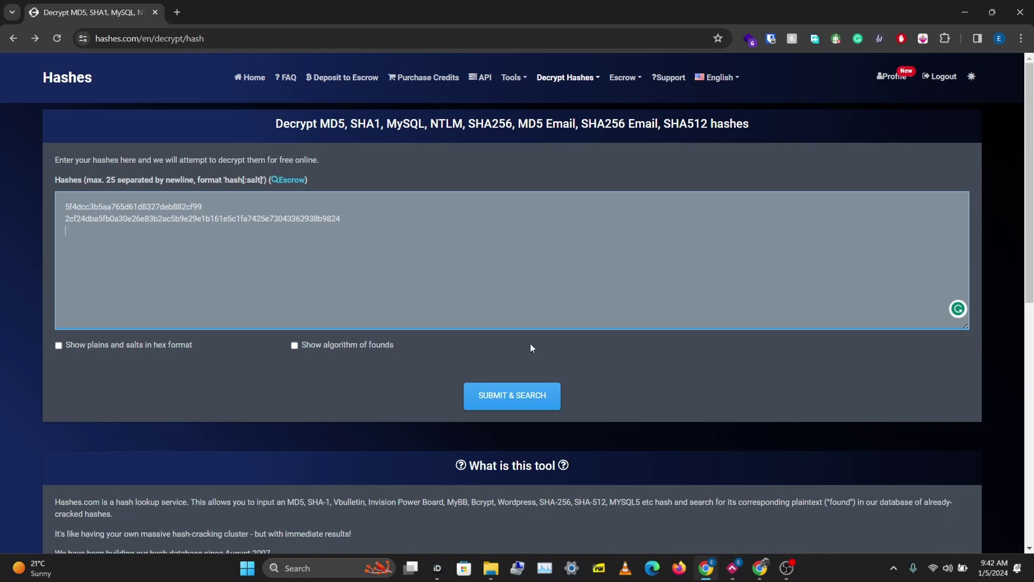
# - Submit the two hashes and select the cracked plaintexts 'hello' and 'password' in the results
pyautogui.click(511, 393)
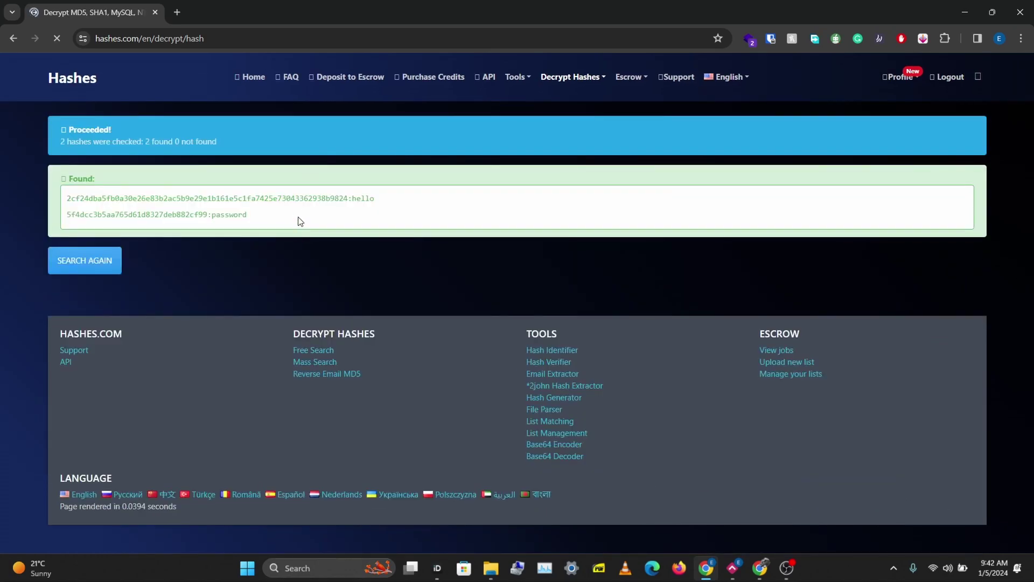
pyautogui.doubleClick(365, 201)
pyautogui.doubleClick(241, 217)
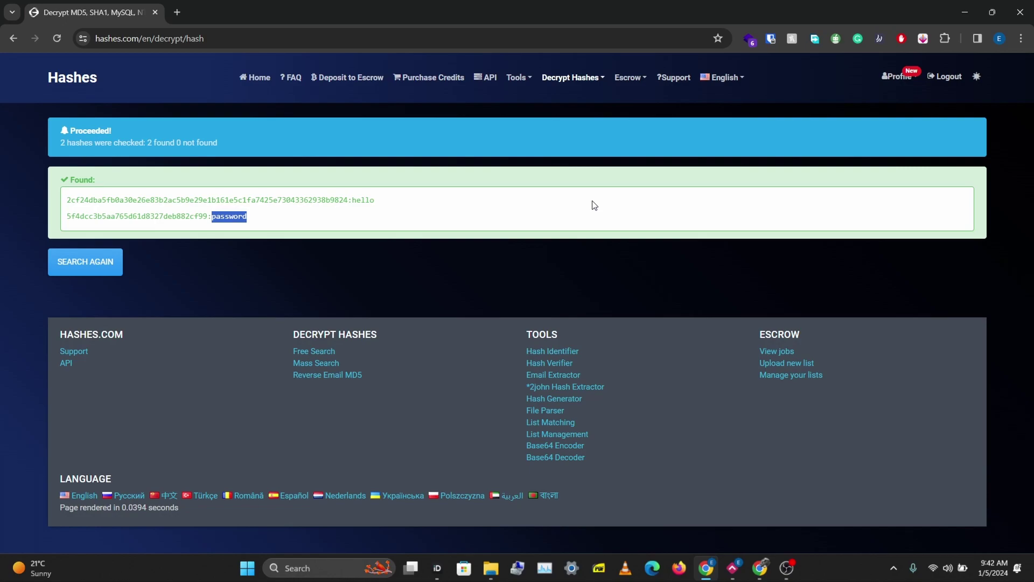
pyautogui.click(600, 78)
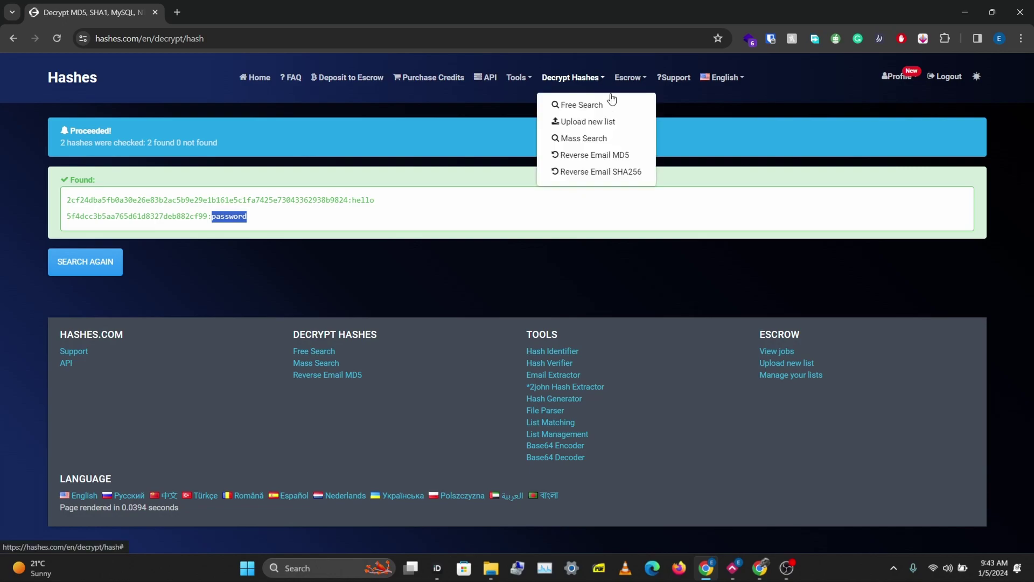
pyautogui.click(381, 170)
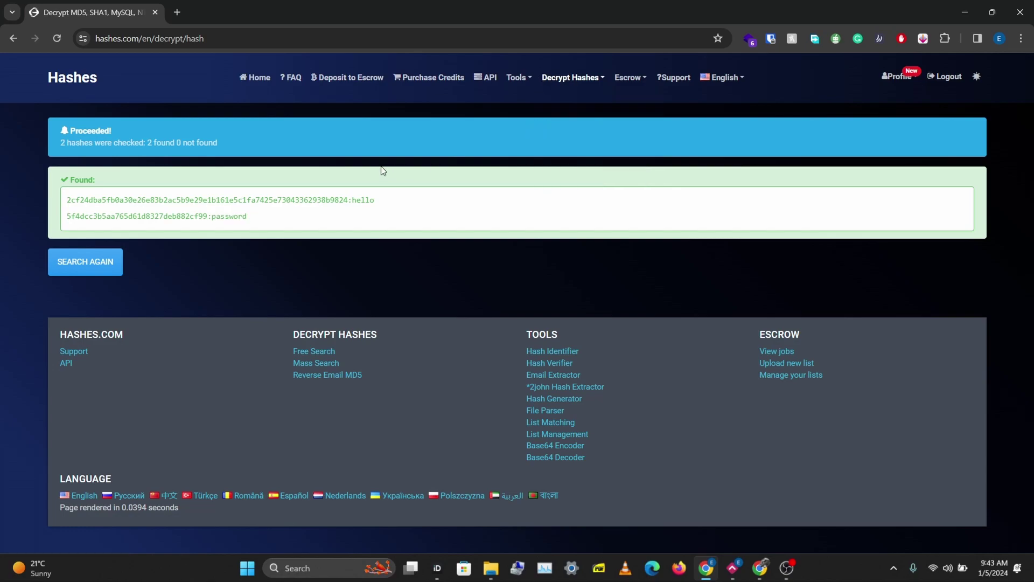